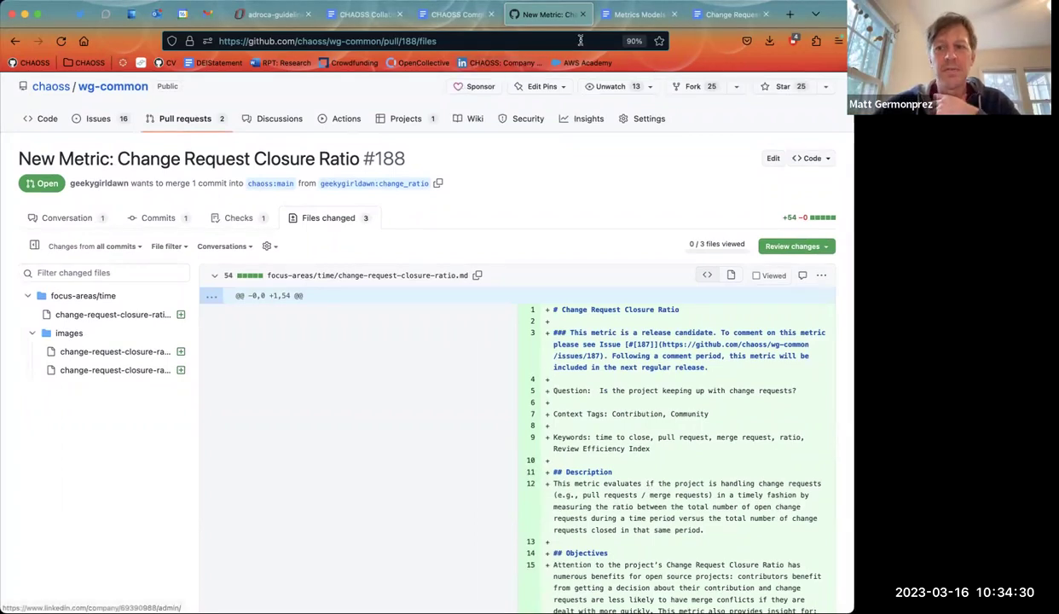
Switch from the PR #188 changed-files diff to the Metrics Models Working Group Minutes doc.
click(619, 15)
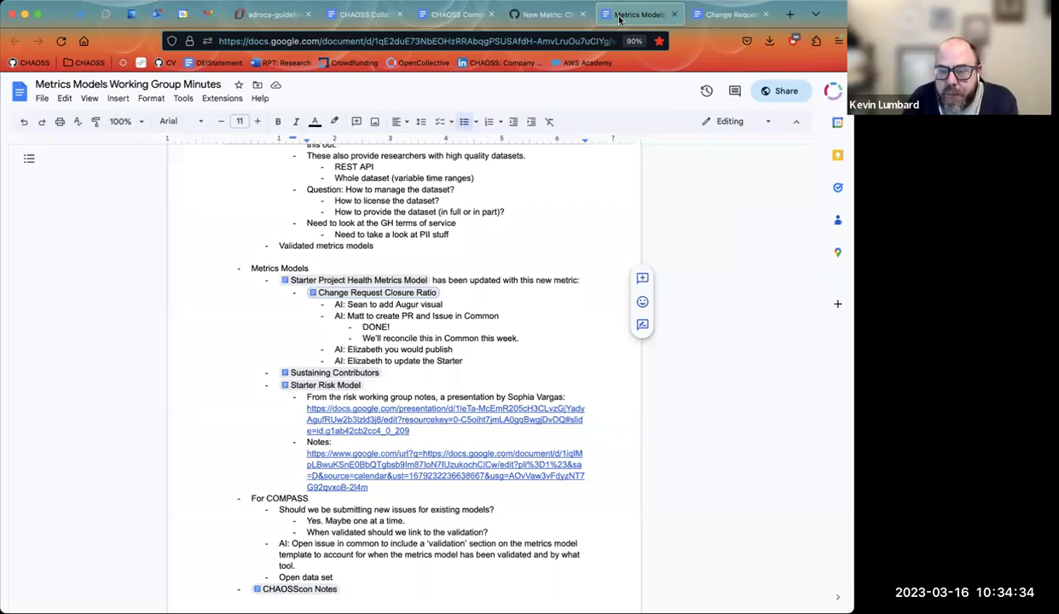
Switch to the CHAOSS Common Metrics WG notes and set the zoom to 150%.
click(370, 18)
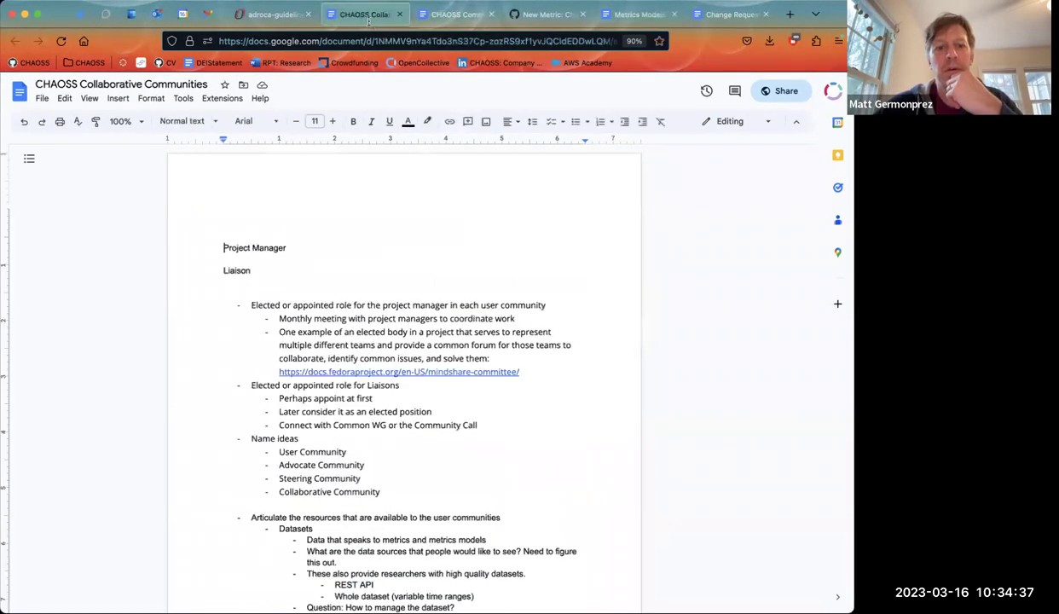
click(439, 17)
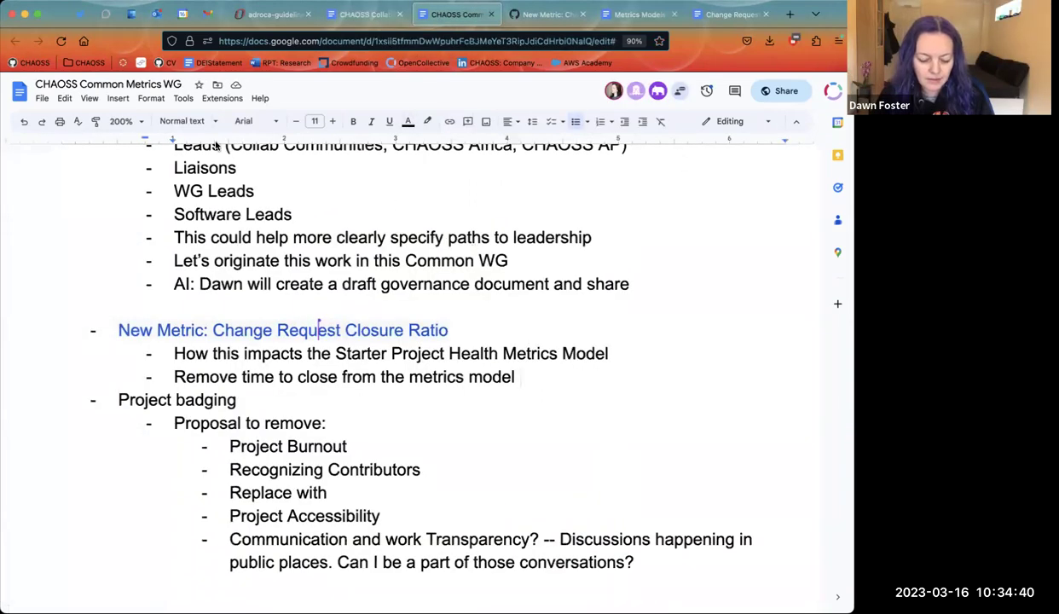
click(127, 121)
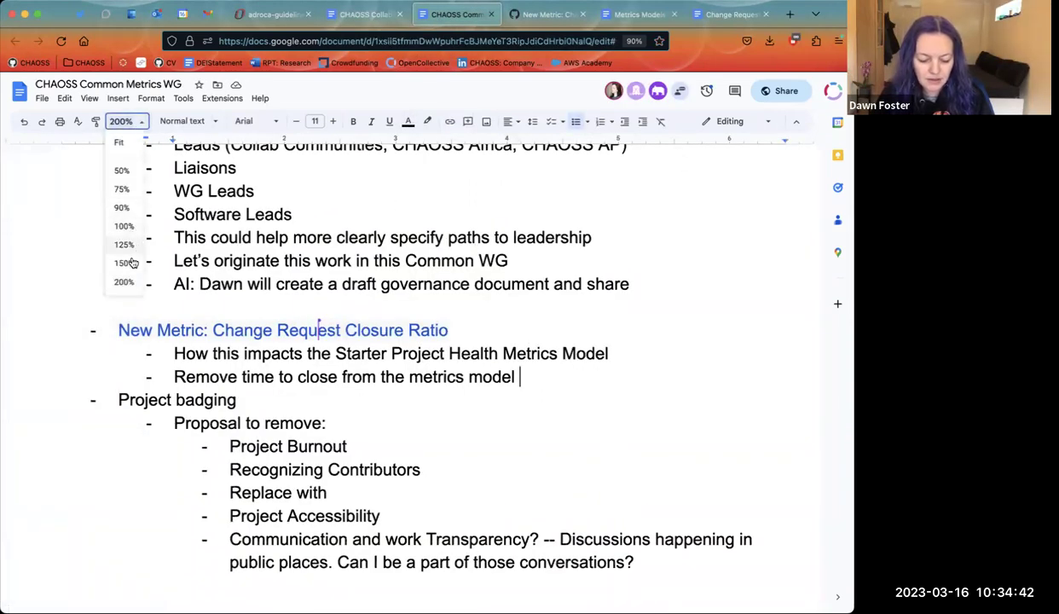
click(125, 263)
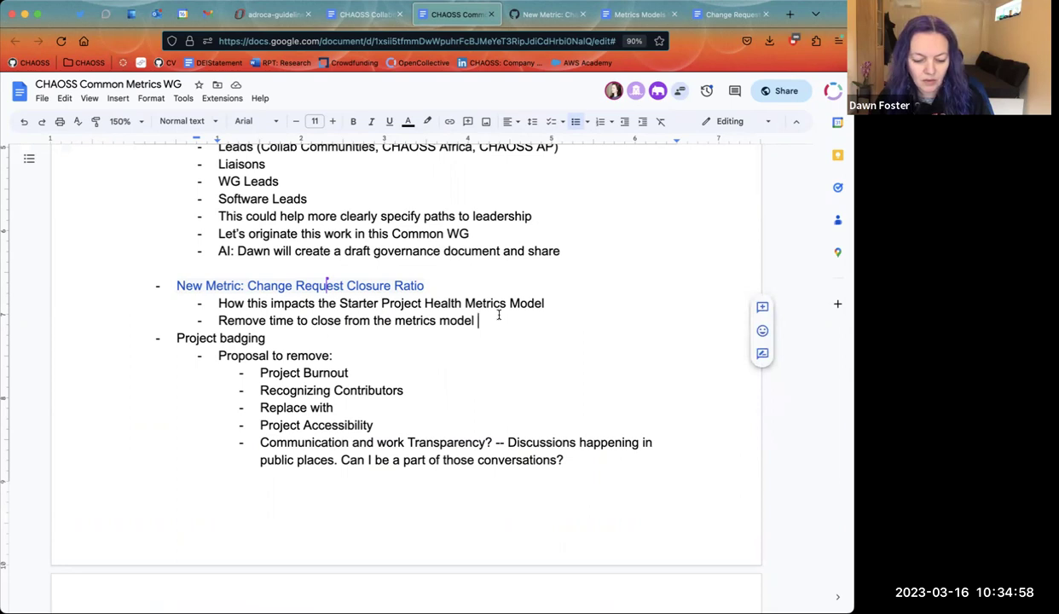
Add a 'Making all the changes' bullet with an indented sub-bullet beneath it.
key(Return)
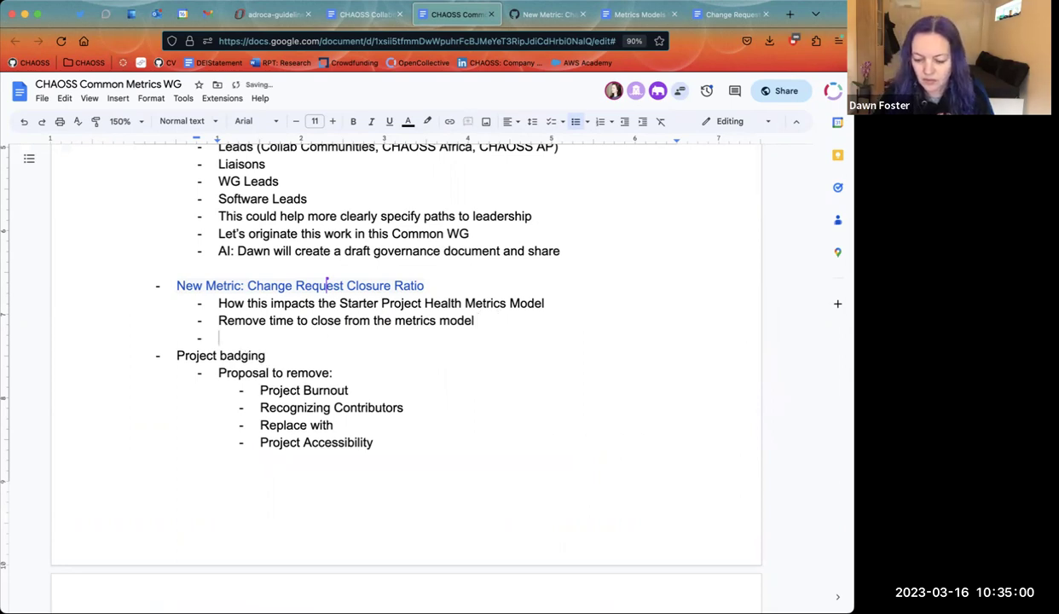
text(Maki)
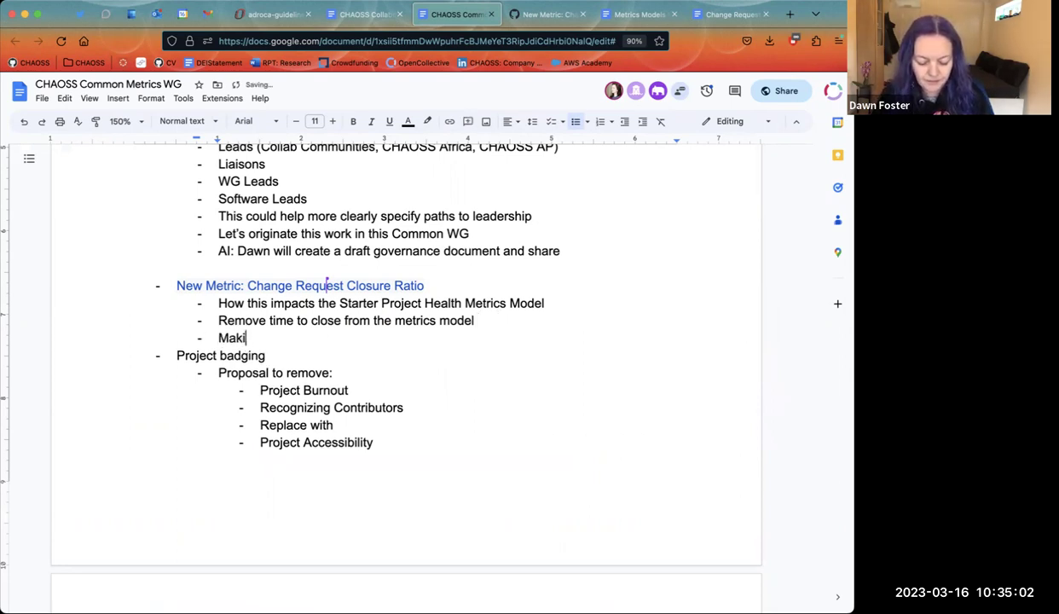
text(ng all the changes)
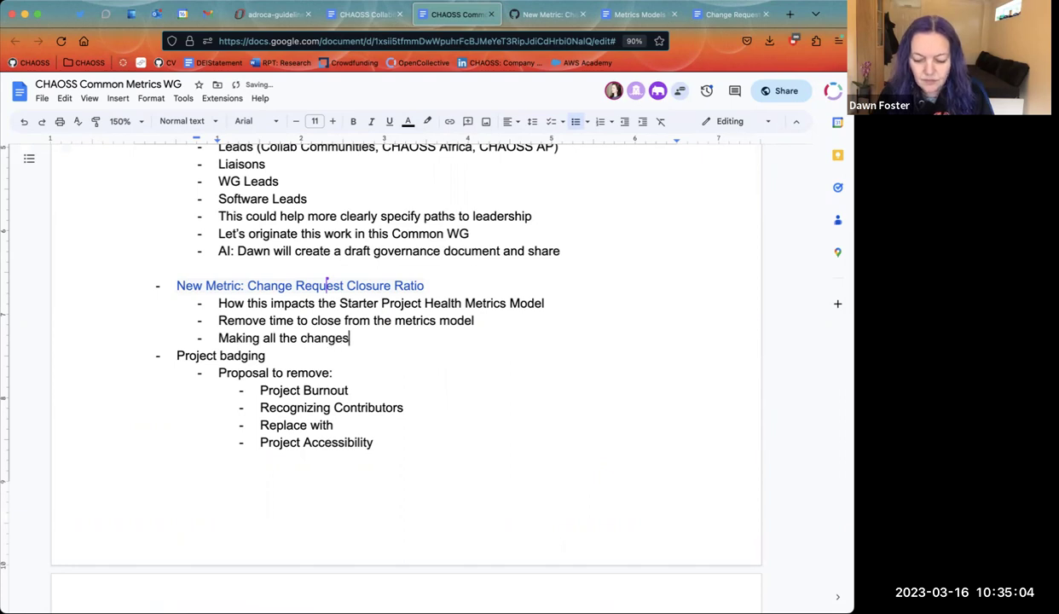
key(Return)
key(Tab)
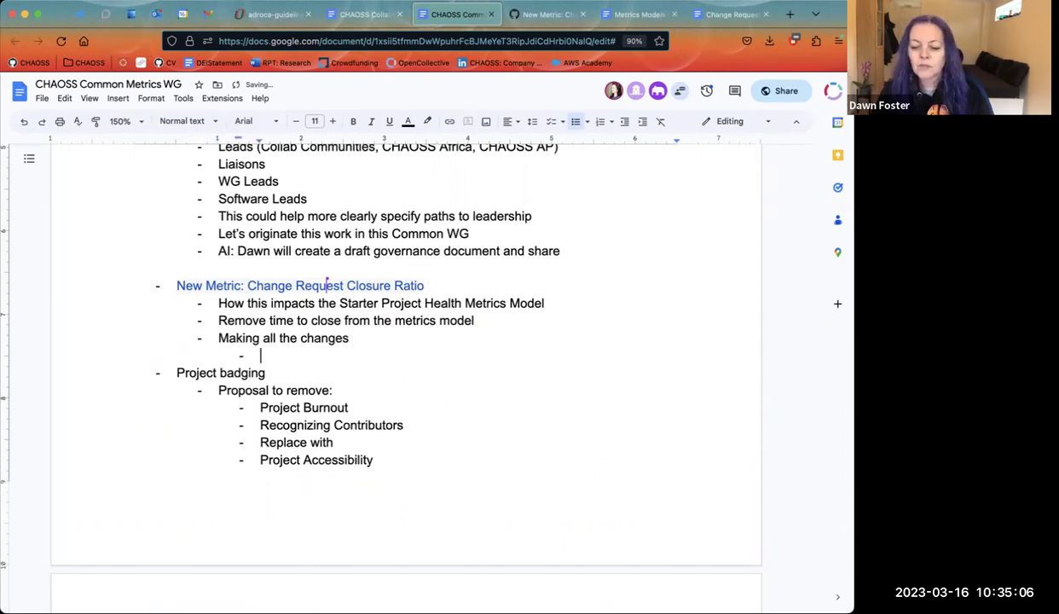
text(Updat)
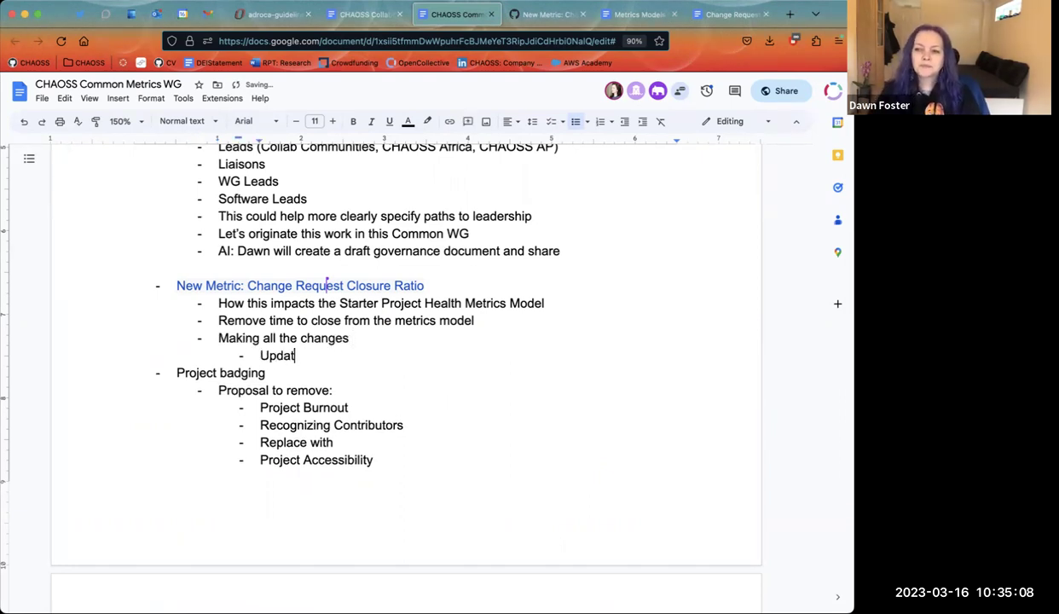
text(ing me)
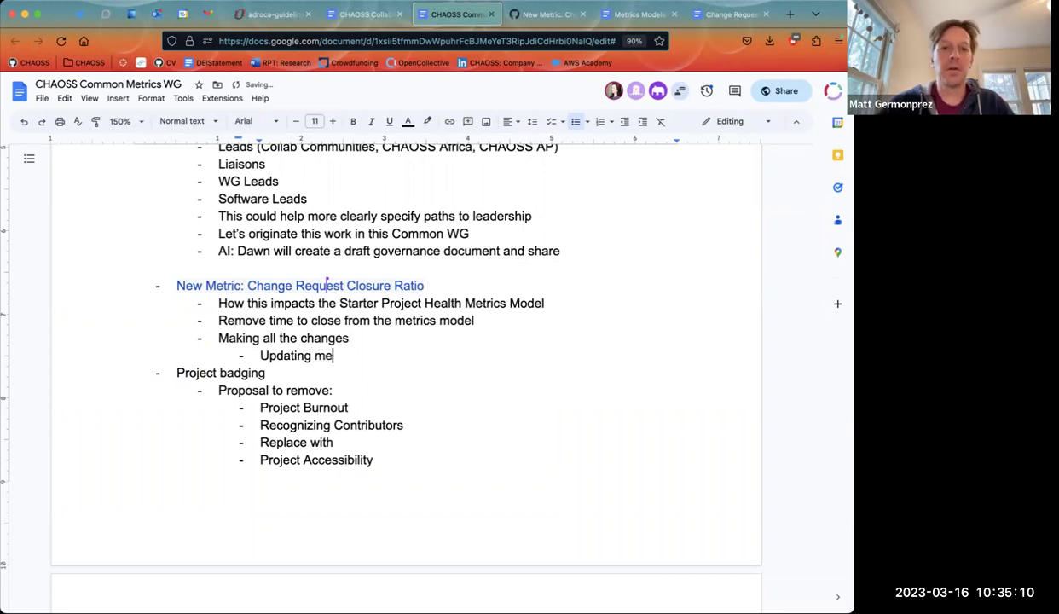
text(tii)
key(BackSpace)
key(BackSpace)
key(BackSpace)
key(BackSpace)
key(BackSpace)
key(BackSpace)
key(BackSpace)
key(BackSpace)
key(BackSpace)
key(BackSpace)
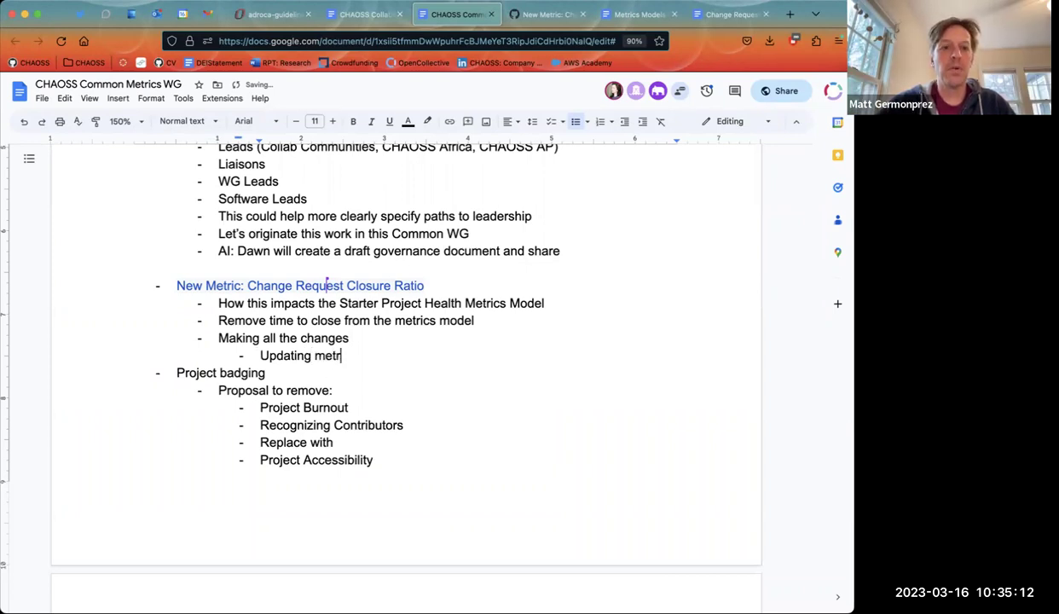
key(BackSpace)
key(BackSpace)
key(BackSpace)
key(BackSpace)
Add sub-bullets 'Merged merged', 'Updating metric model', and a note tagging a colleague to complete the process.
text(Me)
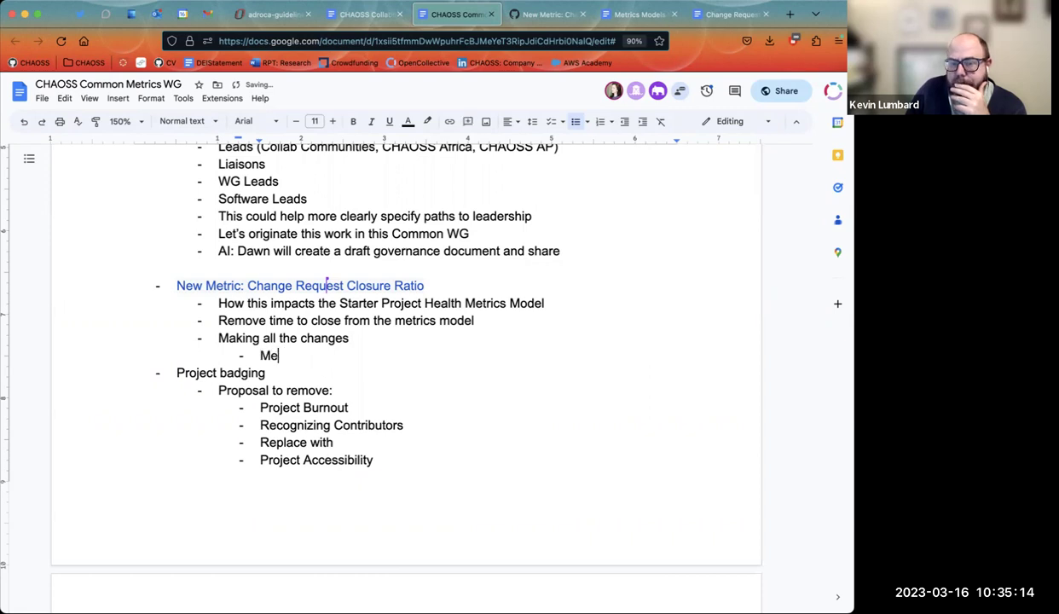
text(rged merged)
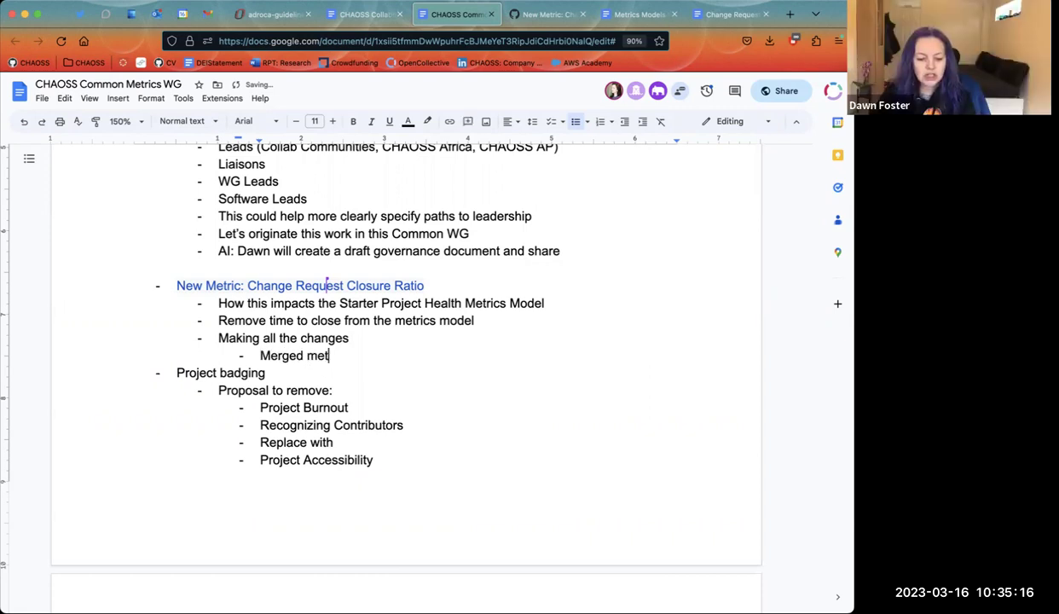
key(Return)
text(Updating)
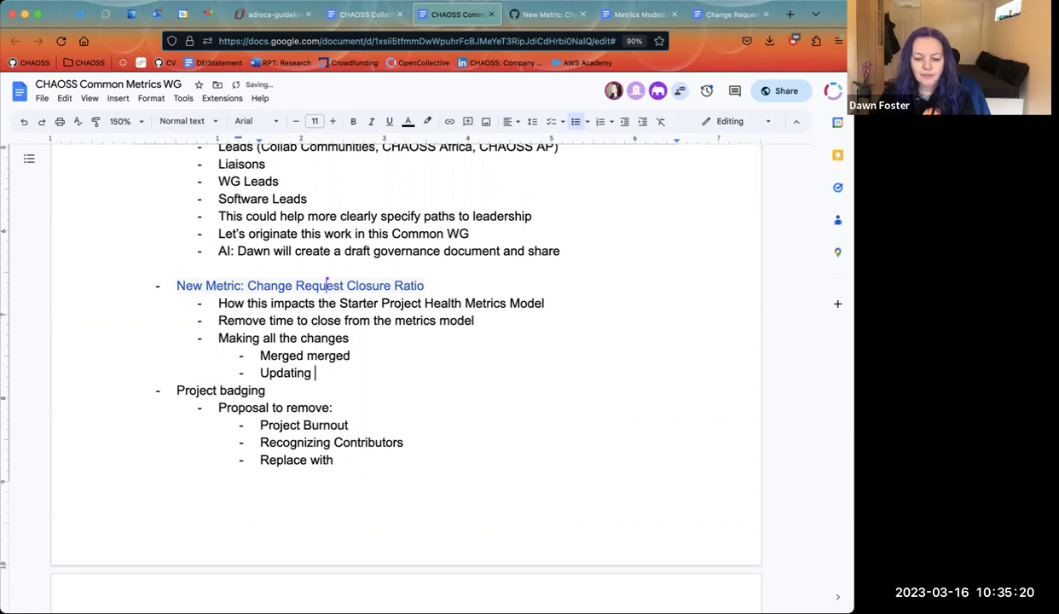
text( met)
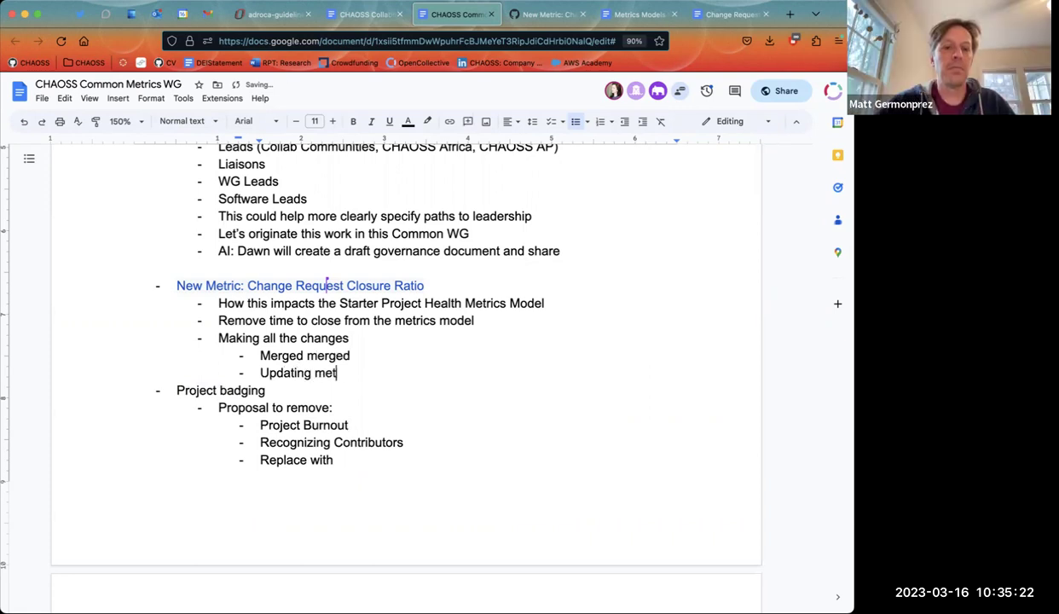
text(ric model)
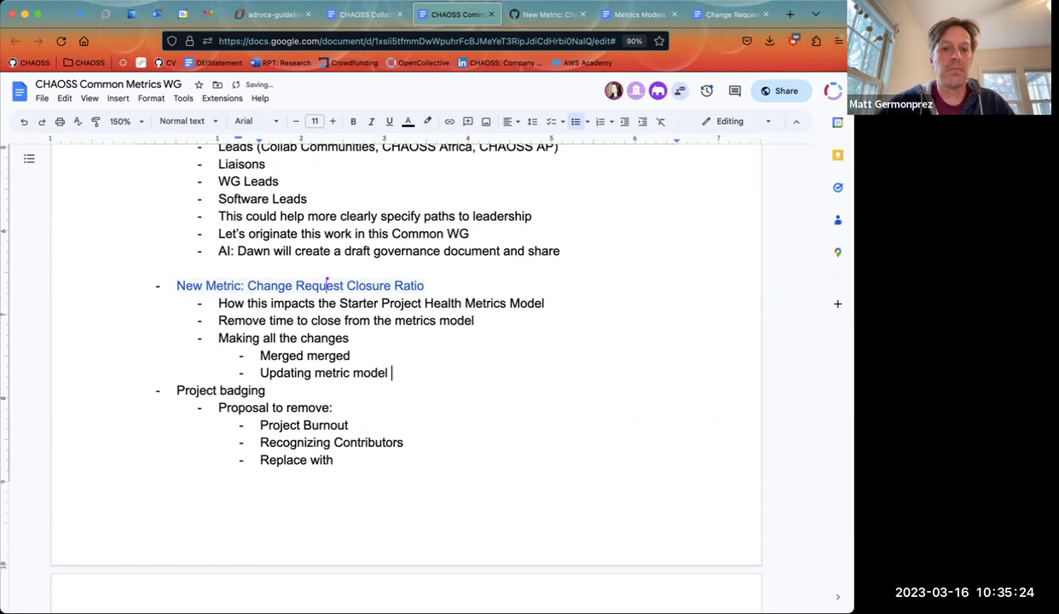
key(Return)
text(Tag )
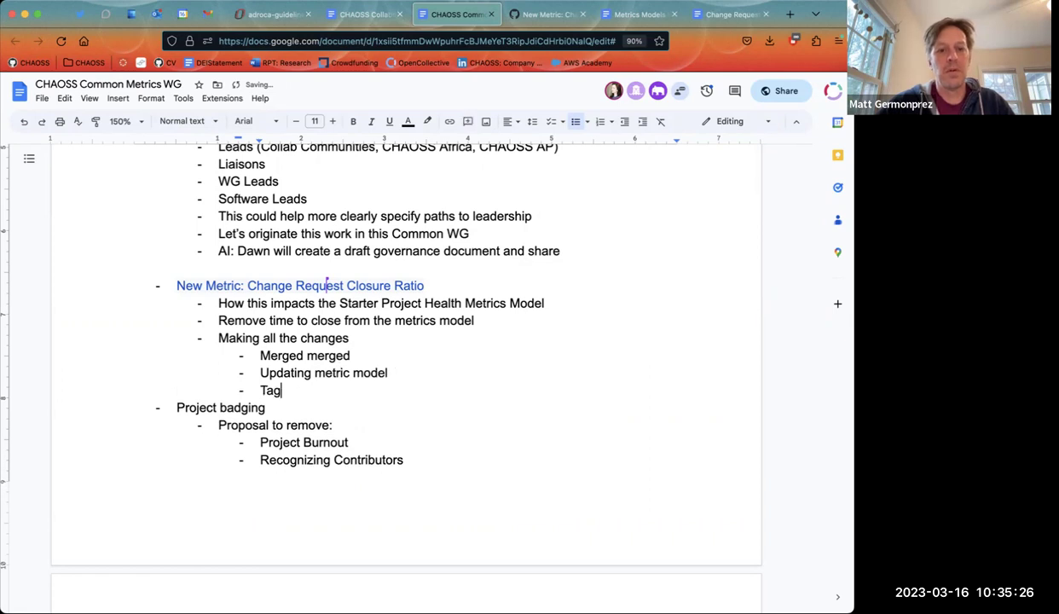
text(El)
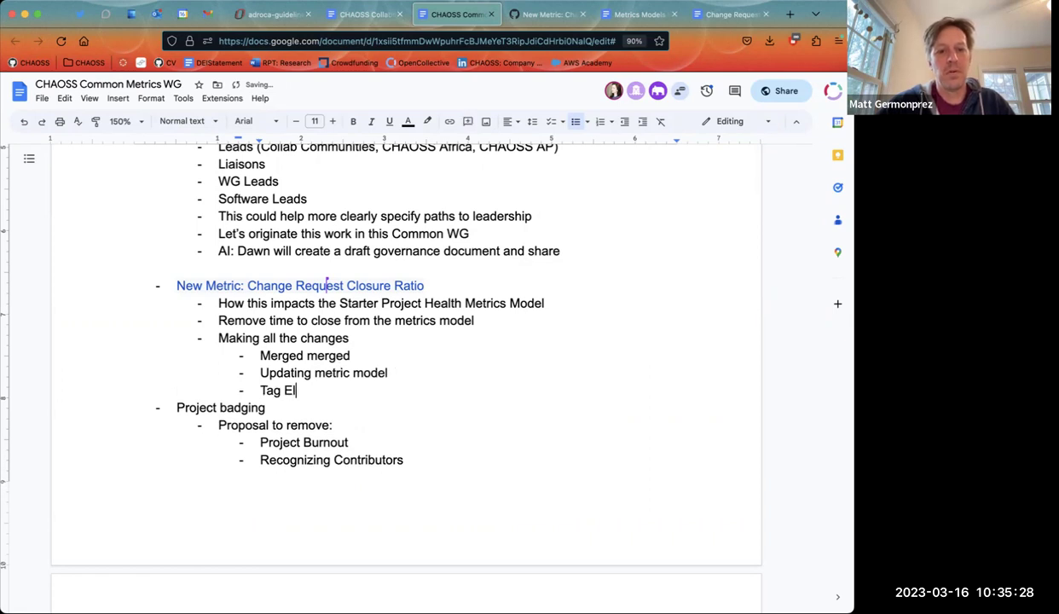
text(izabeth to )
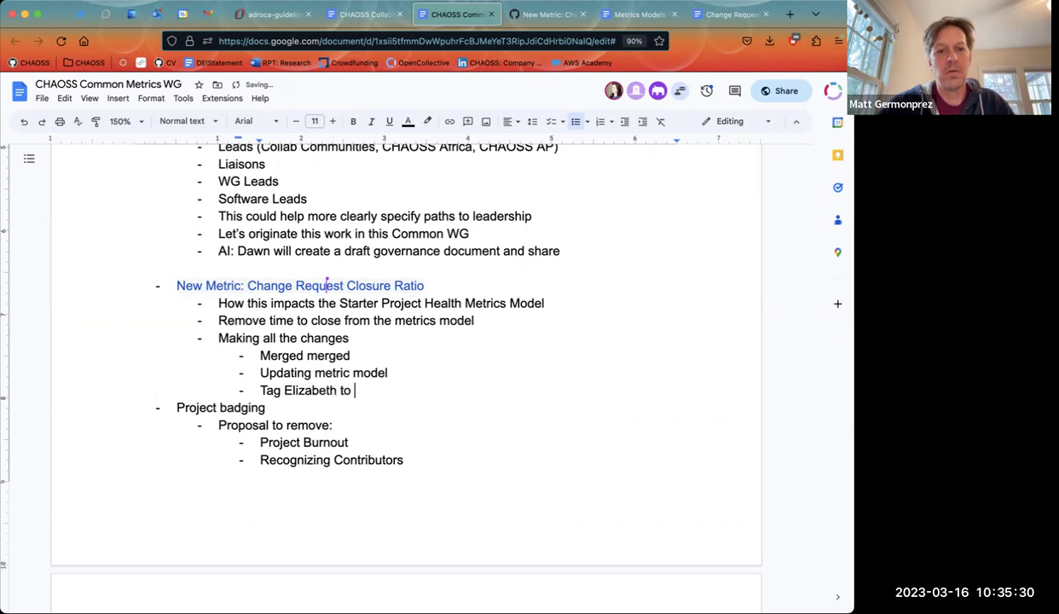
text(complete the )
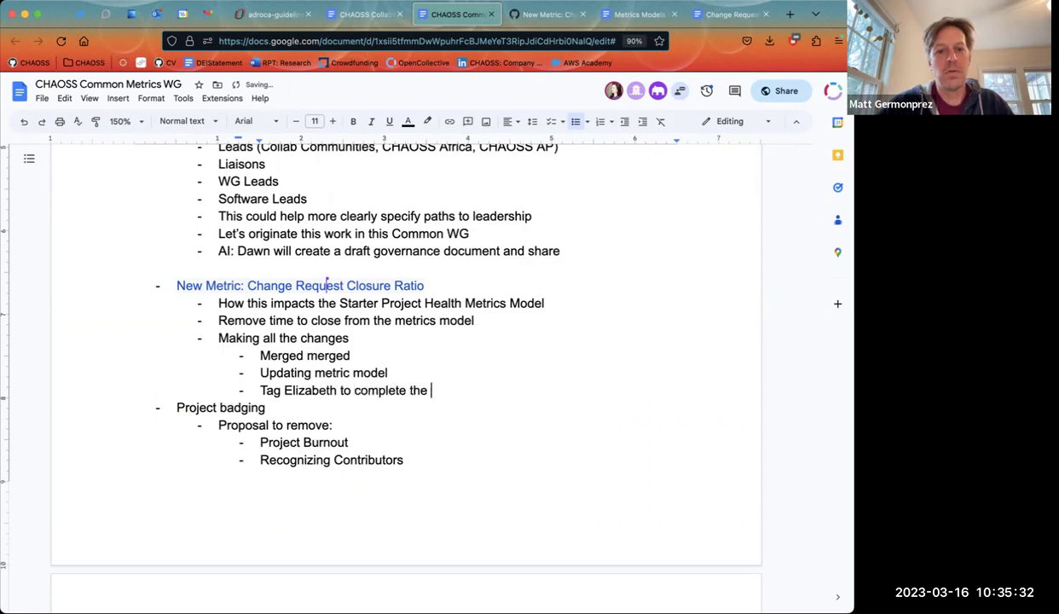
text(process.)
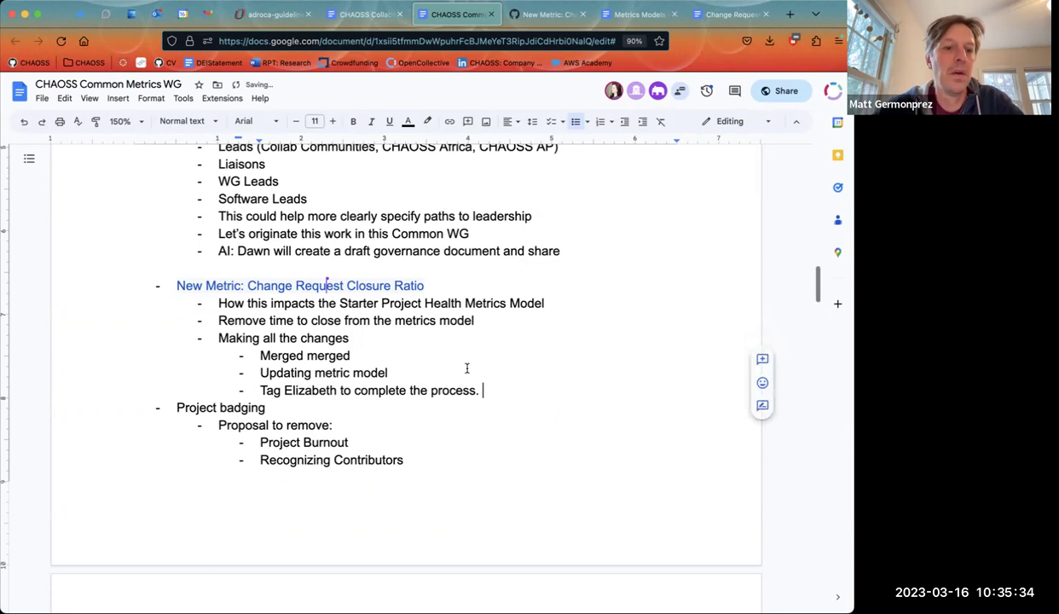
scroll(466, 369, down, 1)
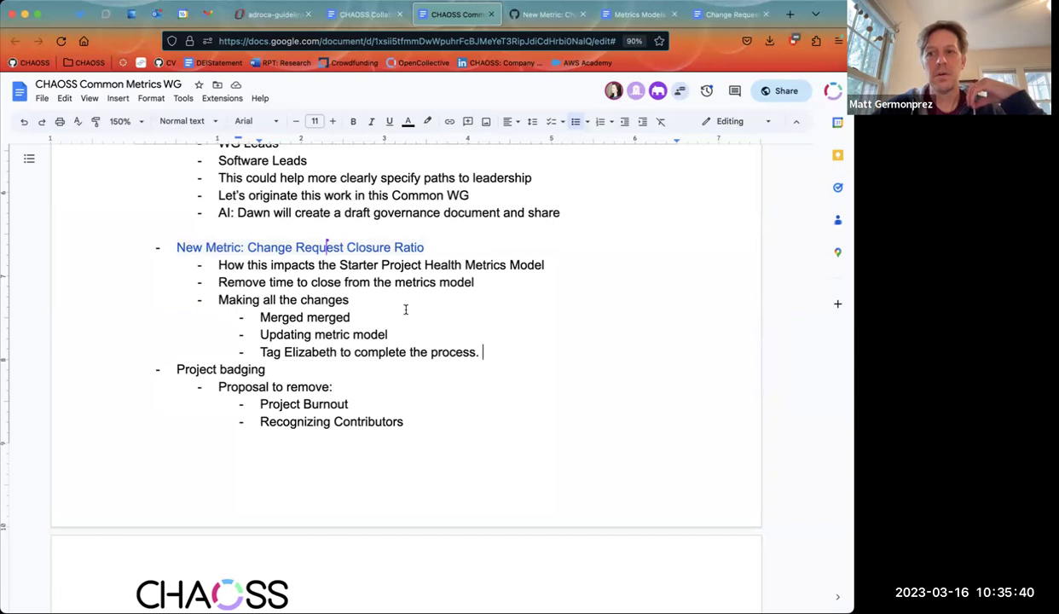
Scroll further down the meeting notes, then open a new blank browser tab.
scroll(407, 310, down, 5)
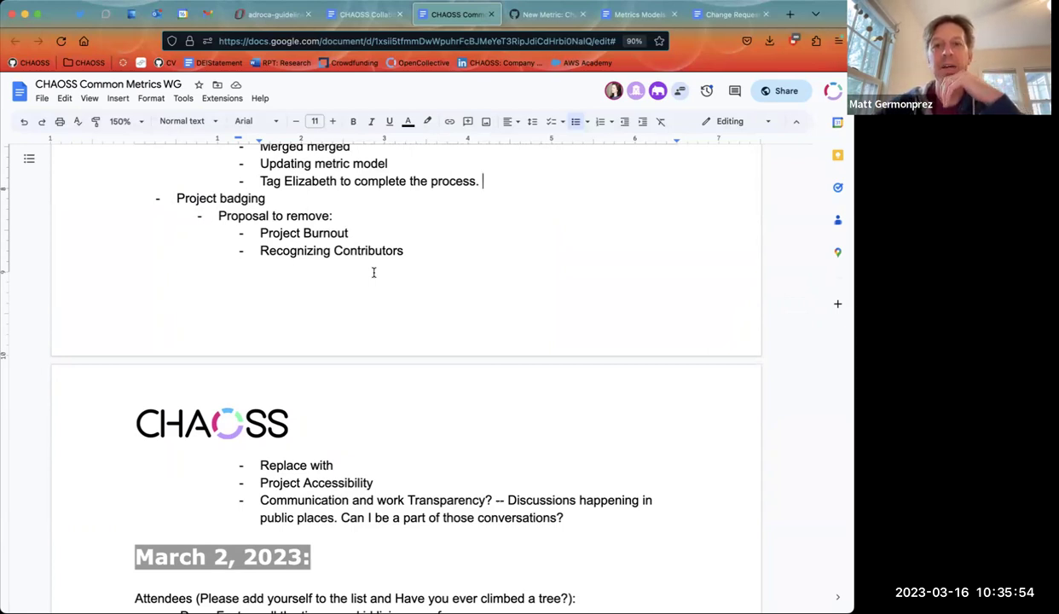
key(super+t)
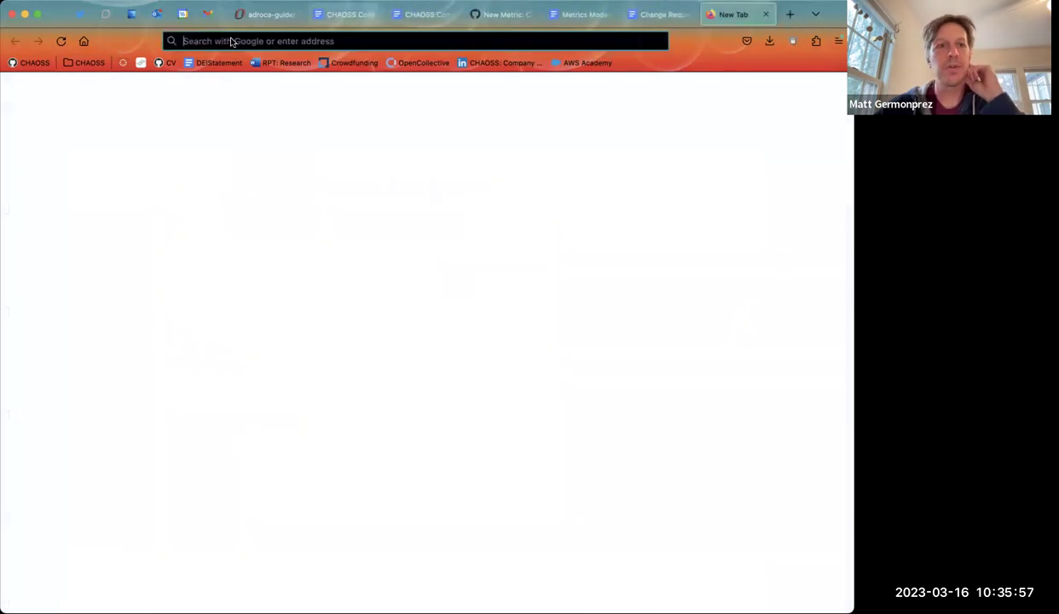
From the CHAOSS bookmarks, open the DEI WG notes and follow the agenda's DEI.md link.
click(86, 62)
click(119, 134)
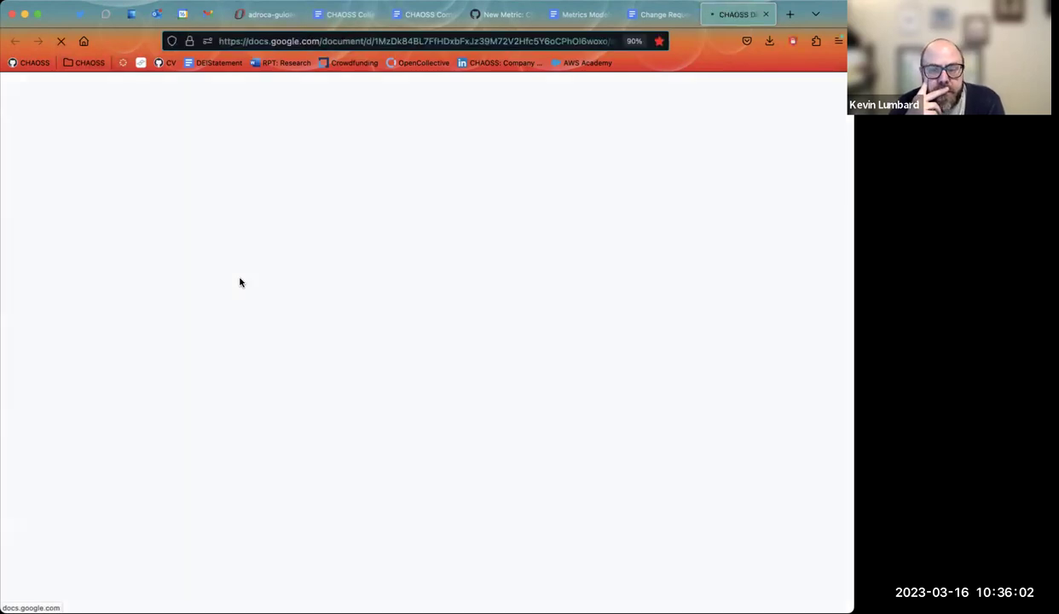
scroll(296, 413, down, 5)
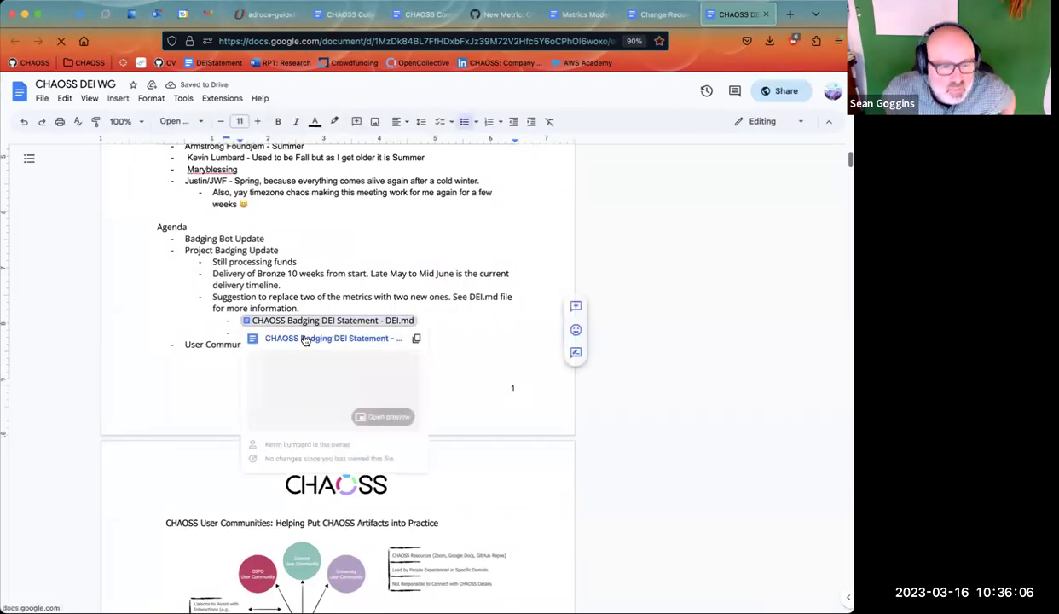
click(305, 338)
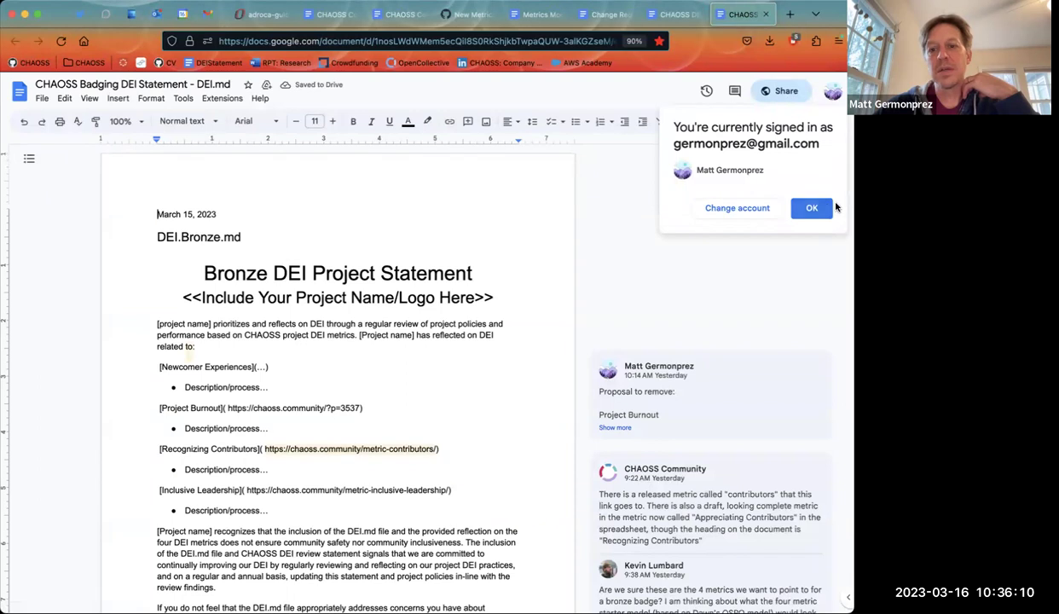
Dismiss the account notice and select the four metric entries from Newcomer Experiences to Inclusive Leadership.
click(812, 209)
scroll(481, 358, down, 1)
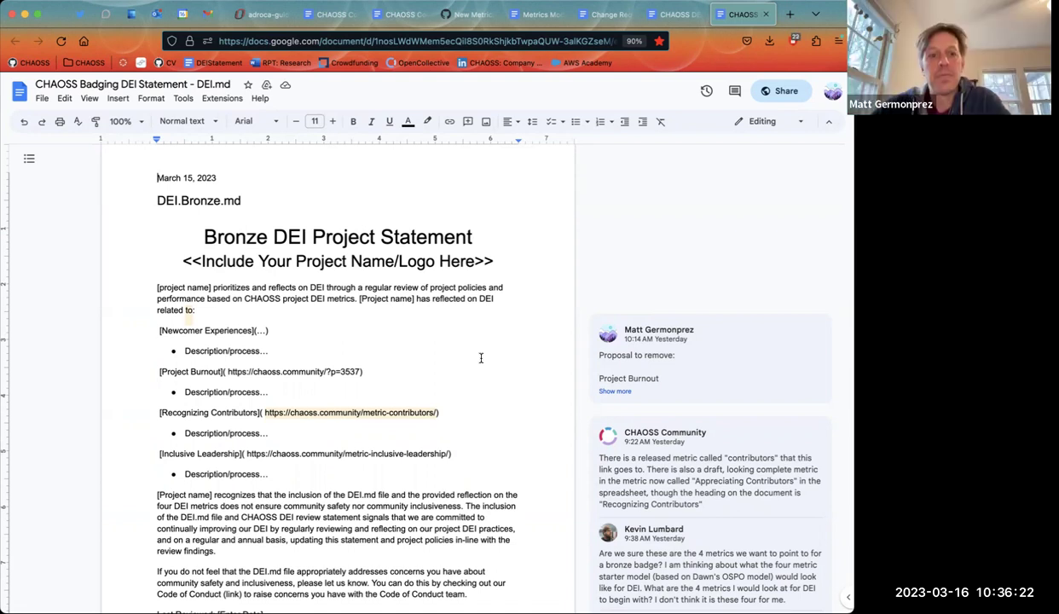
drag(291, 476, 111, 328)
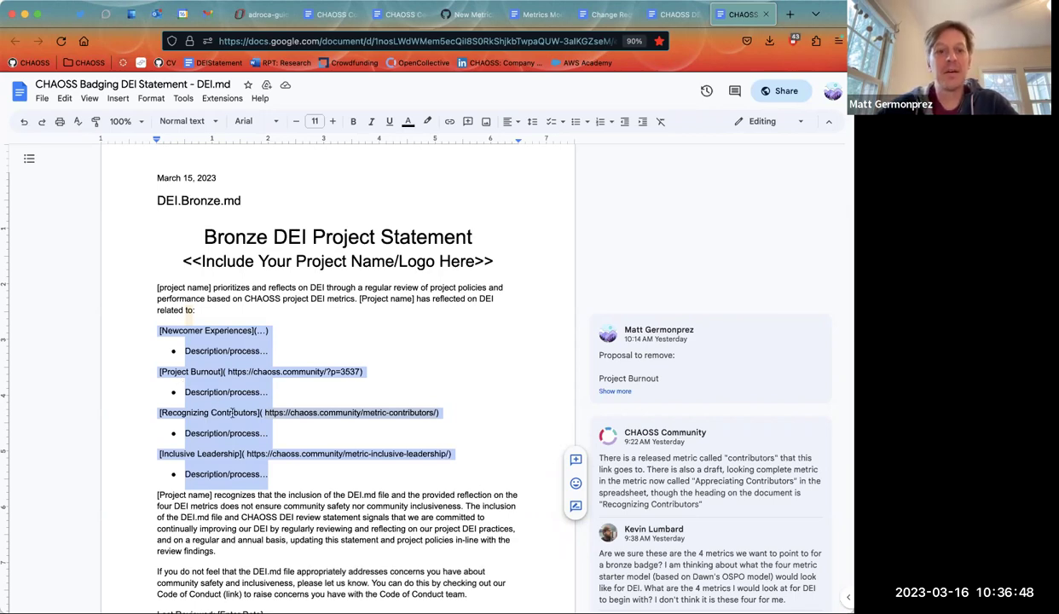
scroll(232, 413, down, 10)
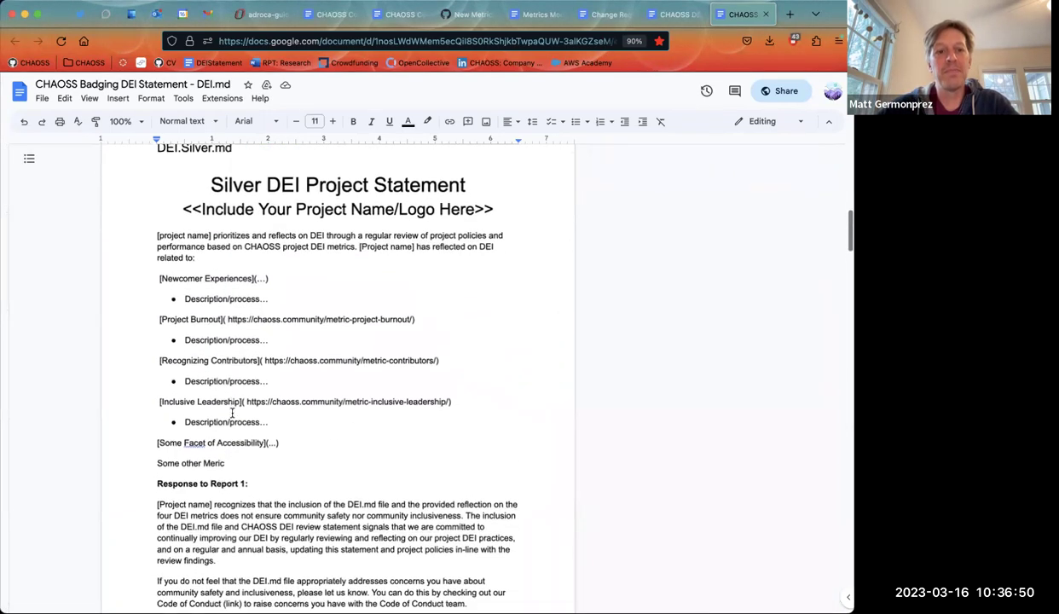
scroll(232, 413, up, 1)
drag(232, 474, 128, 444)
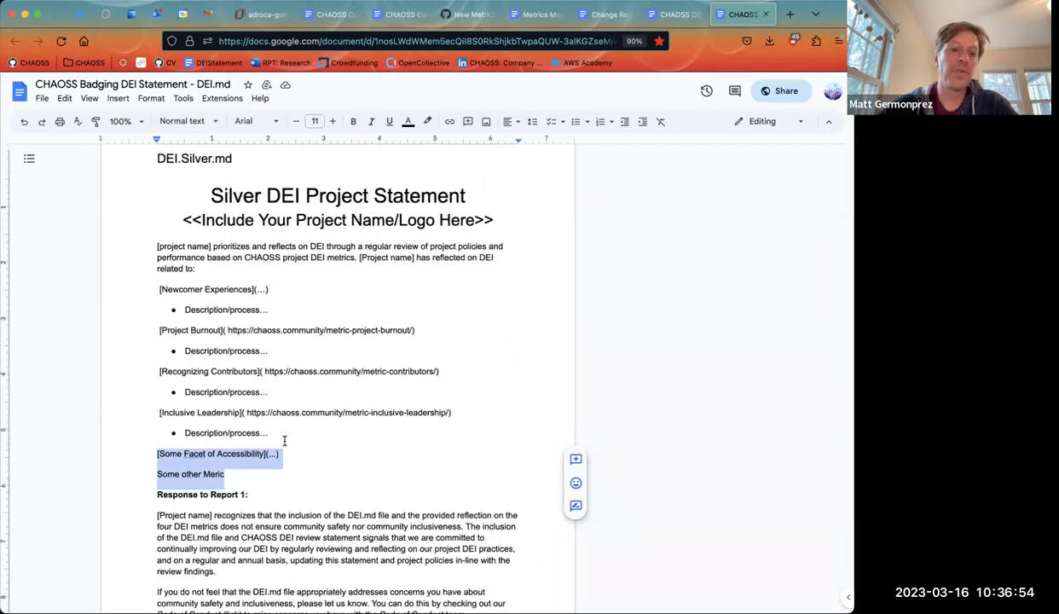
scroll(285, 440, down, 15)
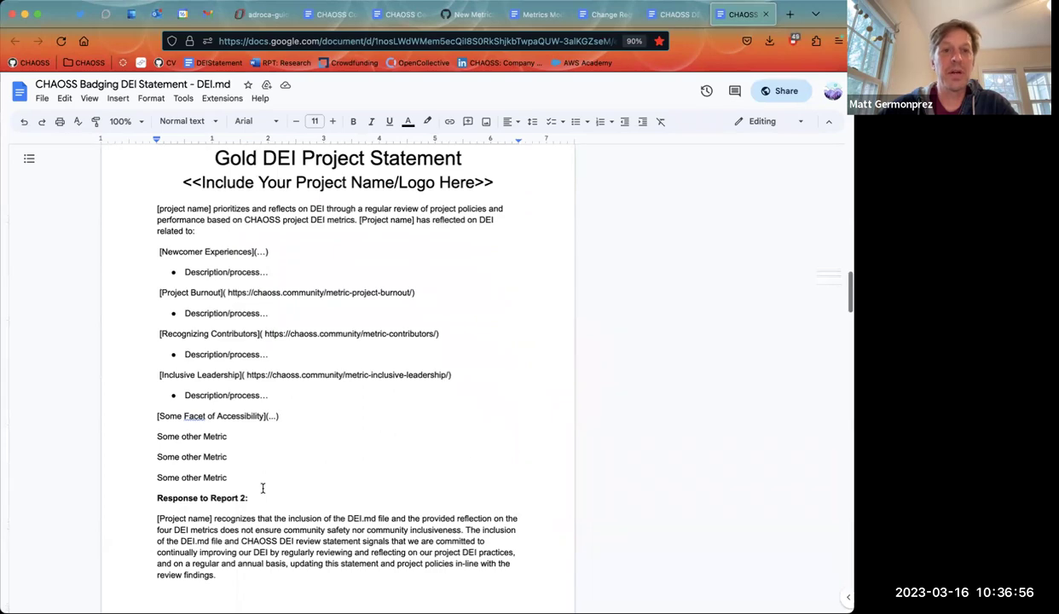
scroll(262, 488, up, 15)
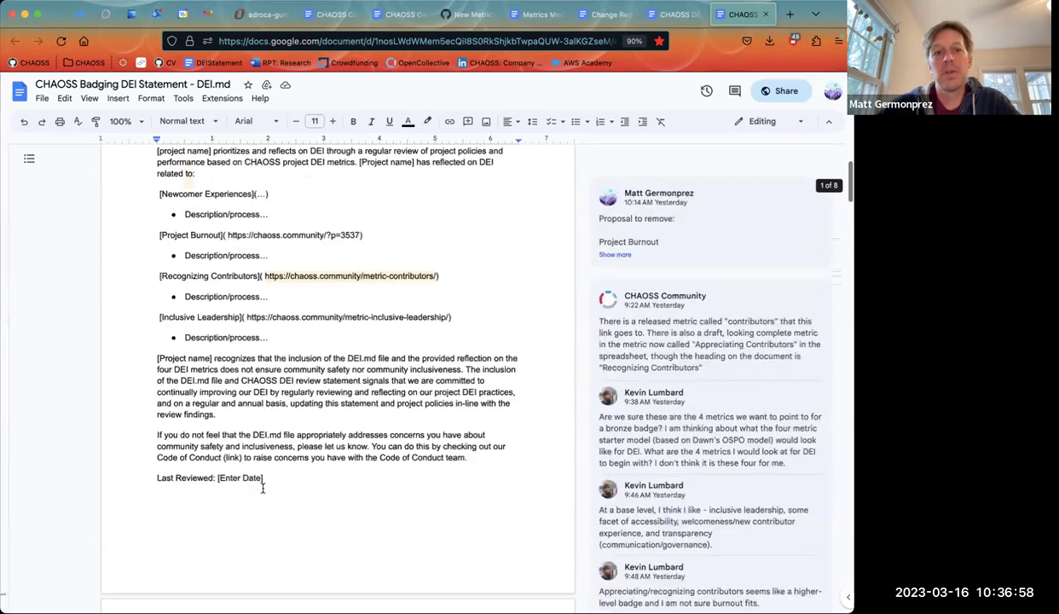
scroll(263, 488, up, 3)
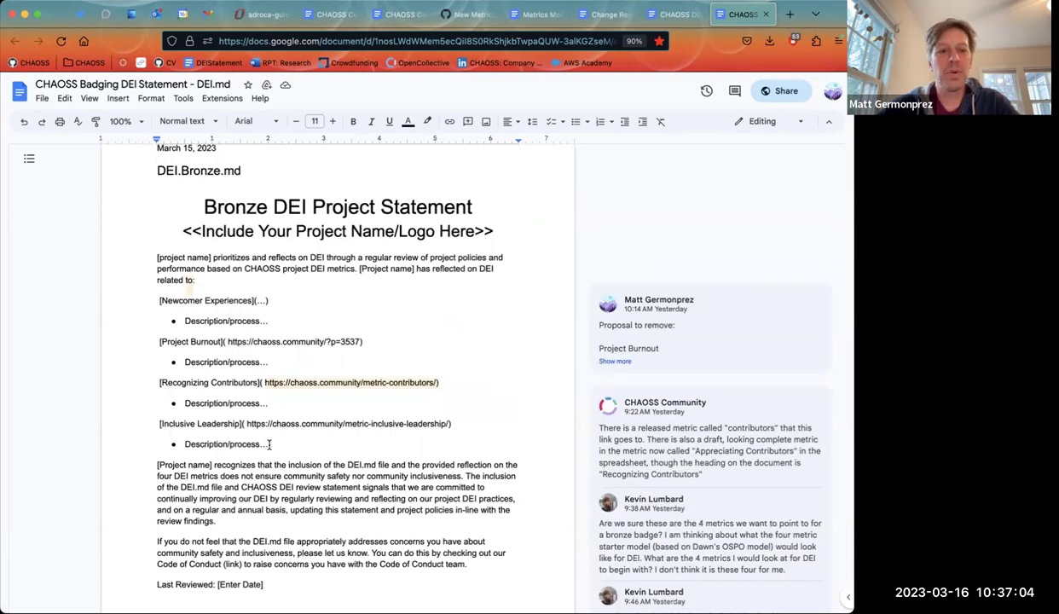
Narrow the selection to only the Project Burnout and Recognizing Contributors entries with their descriptions.
drag(269, 445, 129, 295)
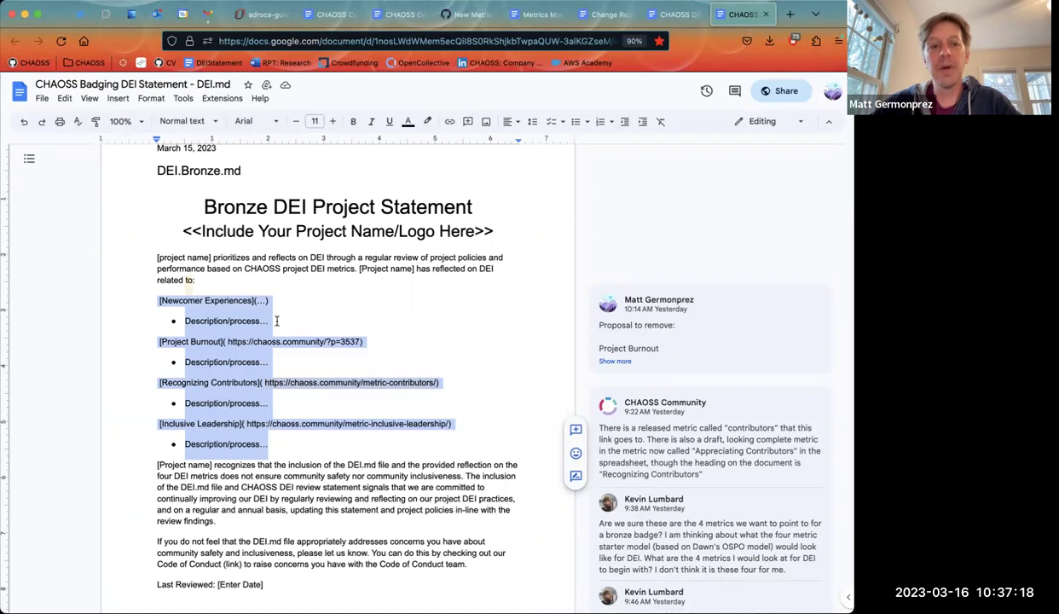
click(296, 358)
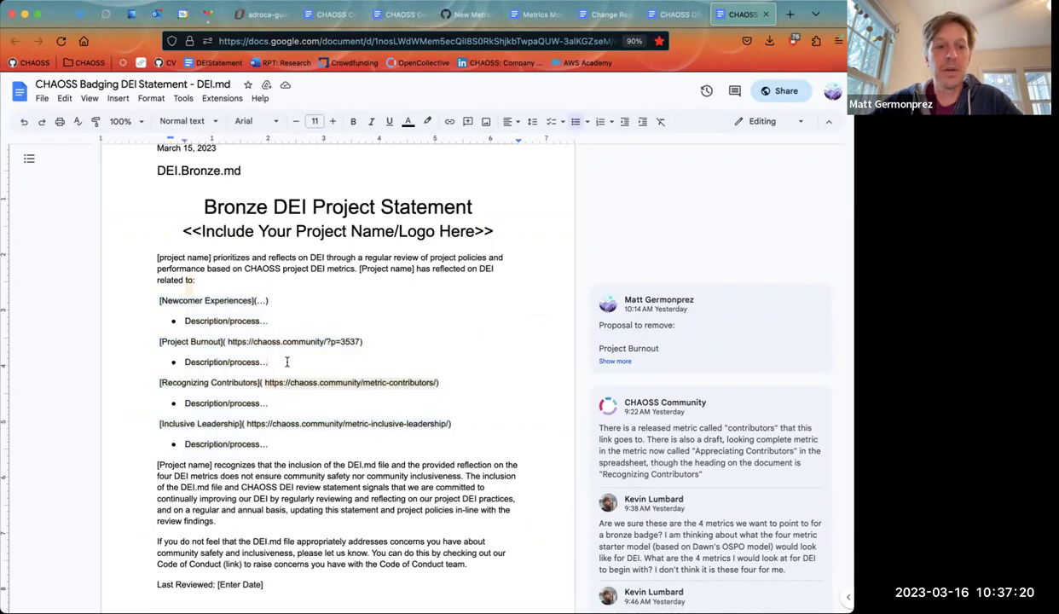
key(shift+Home)
shift+click(150, 341)
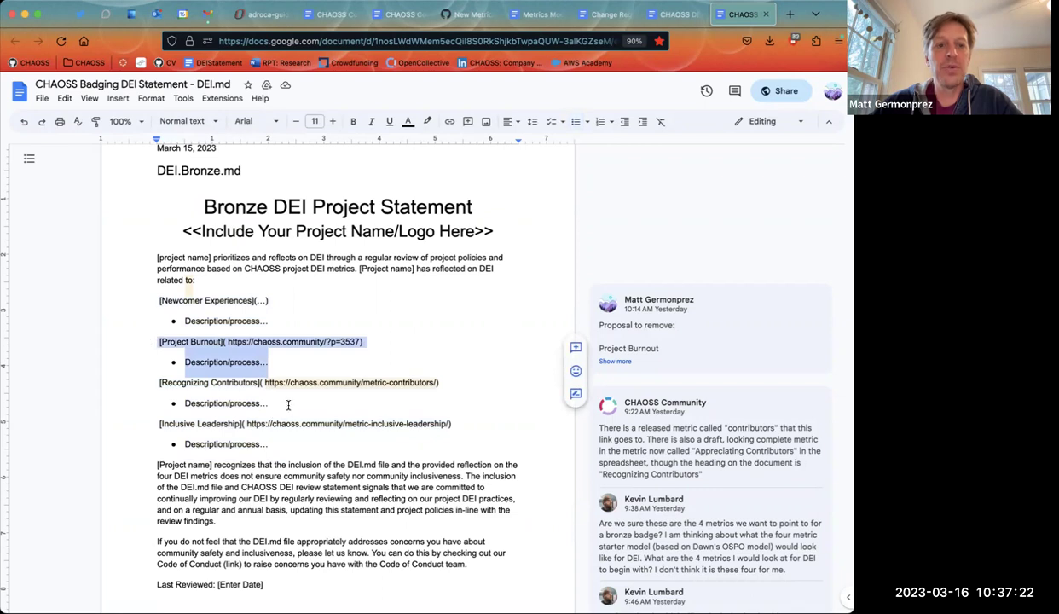
click(280, 402)
shift+click(162, 362)
shift+click(132, 340)
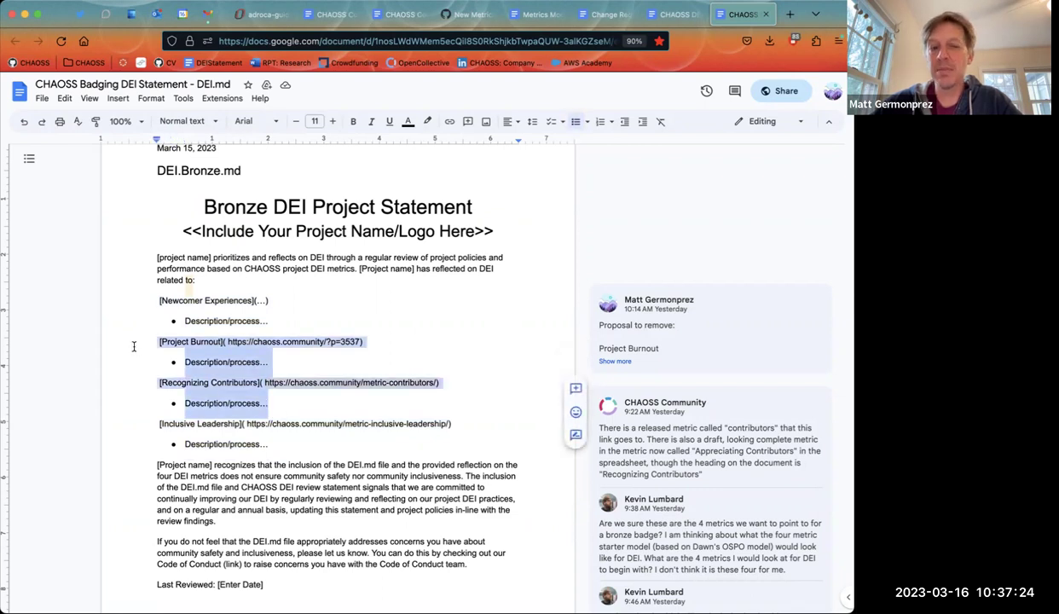